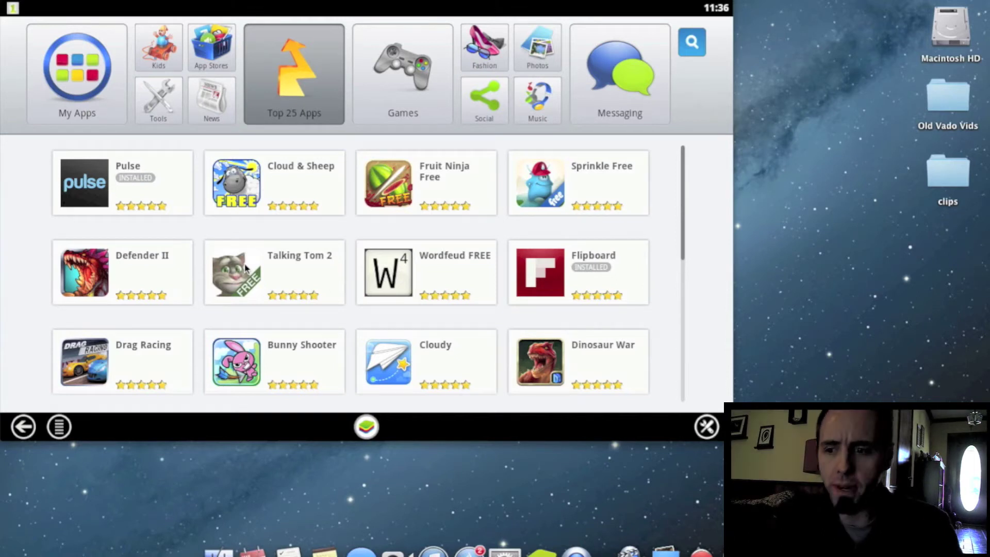
Find Instagram in the Top 25 Apps, choose its Google Play result, and install it, accepting the permissions
scroll(347, 220, down, 5)
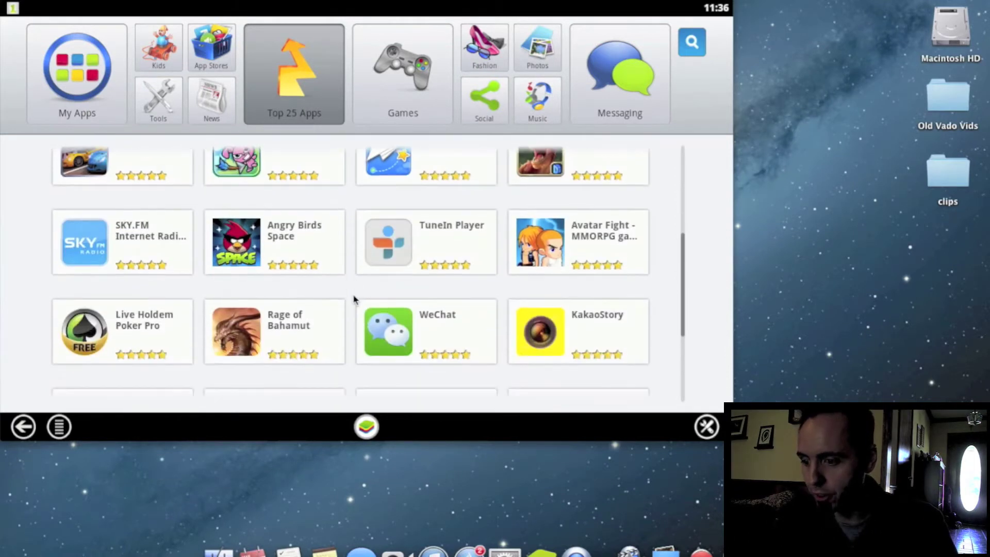
scroll(354, 299, down, 5)
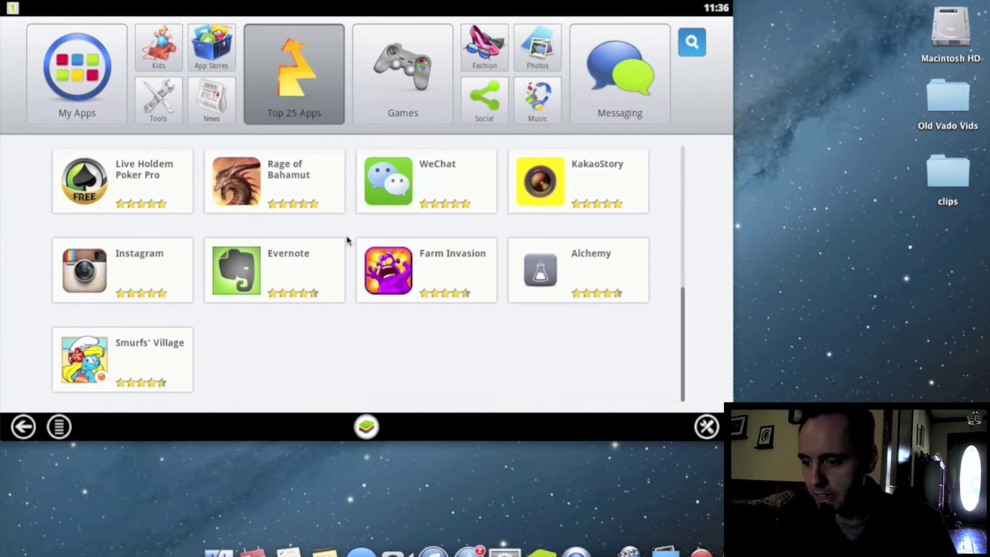
click(96, 277)
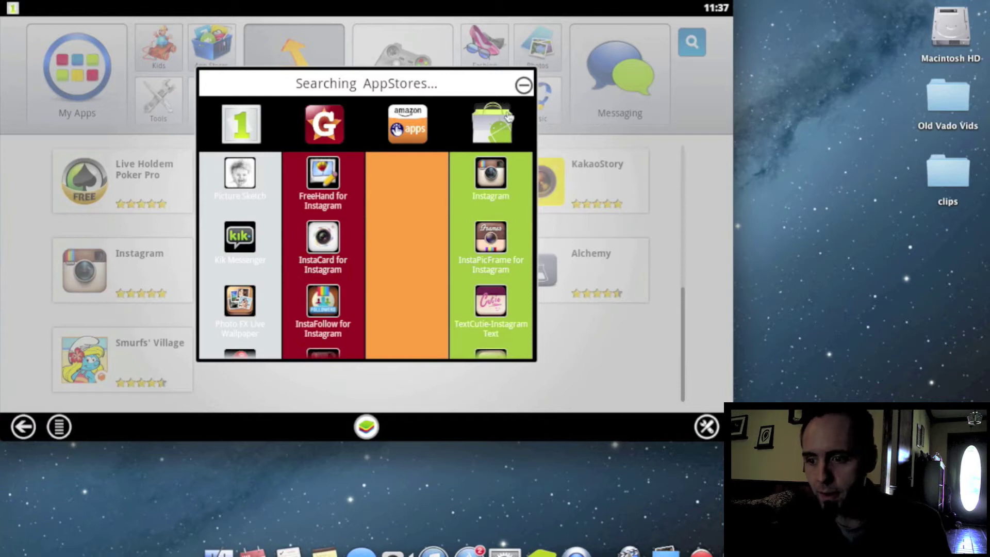
click(488, 178)
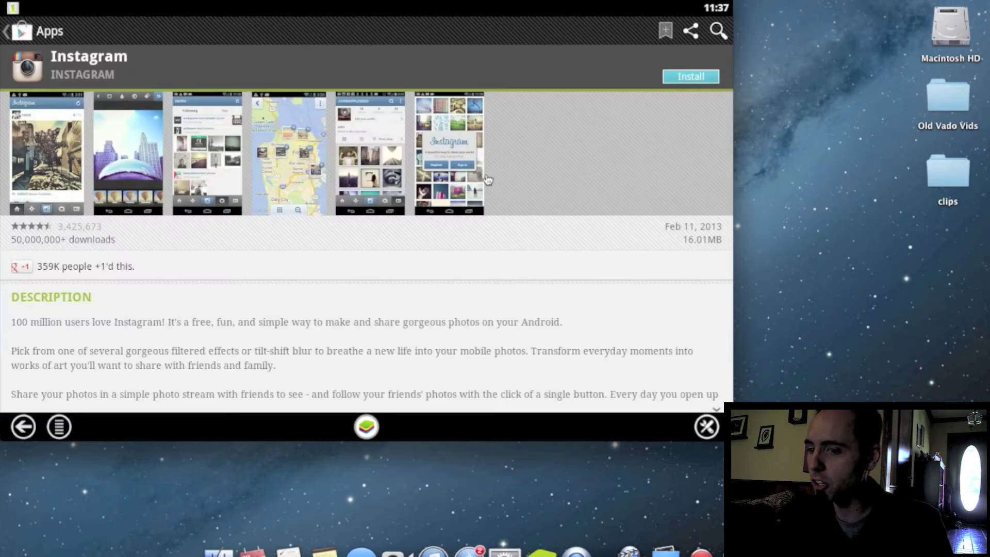
click(682, 78)
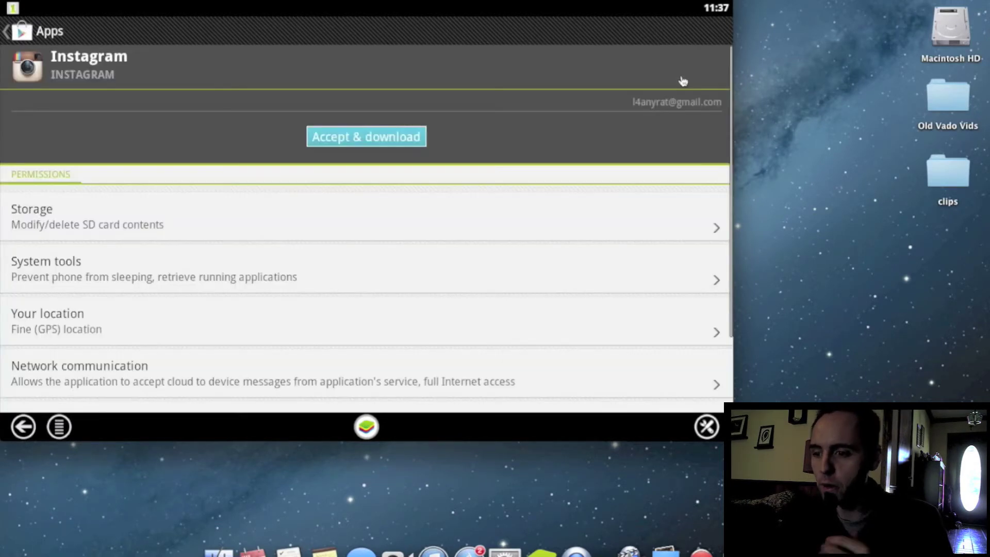
click(376, 138)
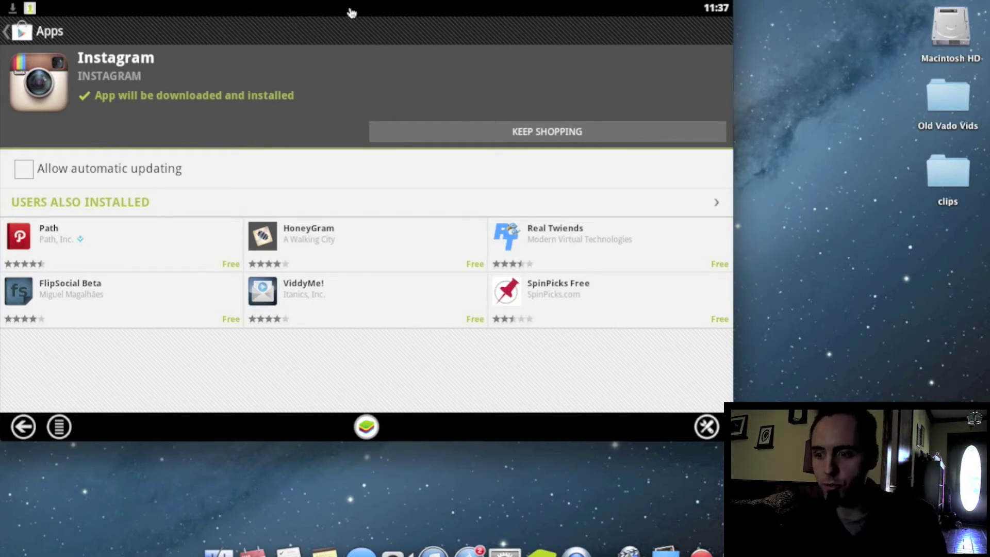
Check Instagram's download progress in the notifications, then leave the store and return to the Top 25 Apps list
click(351, 11)
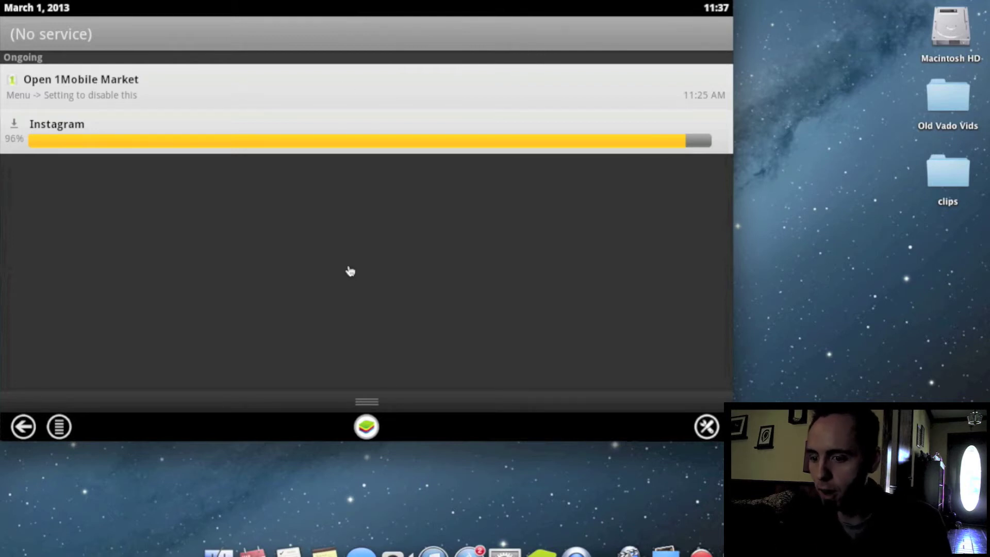
click(369, 405)
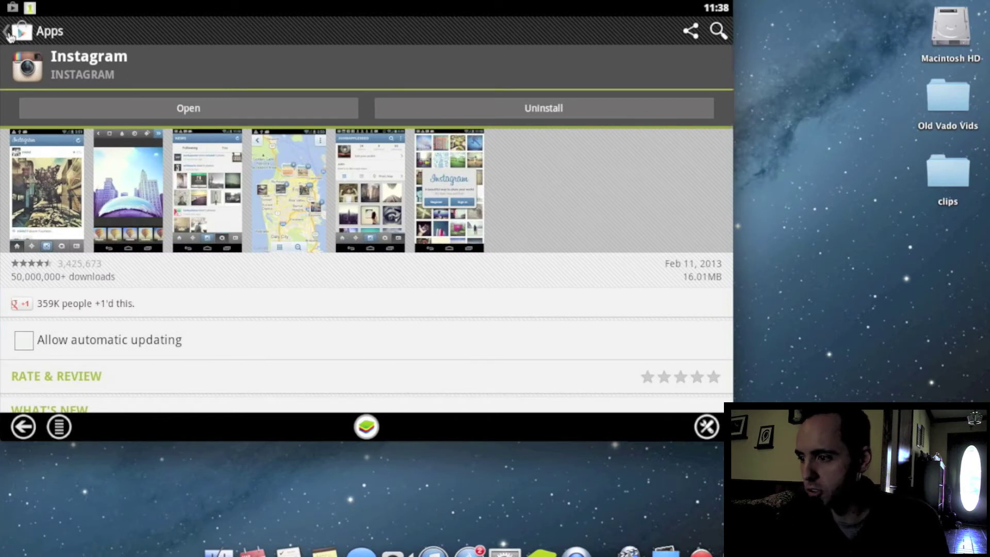
click(10, 34)
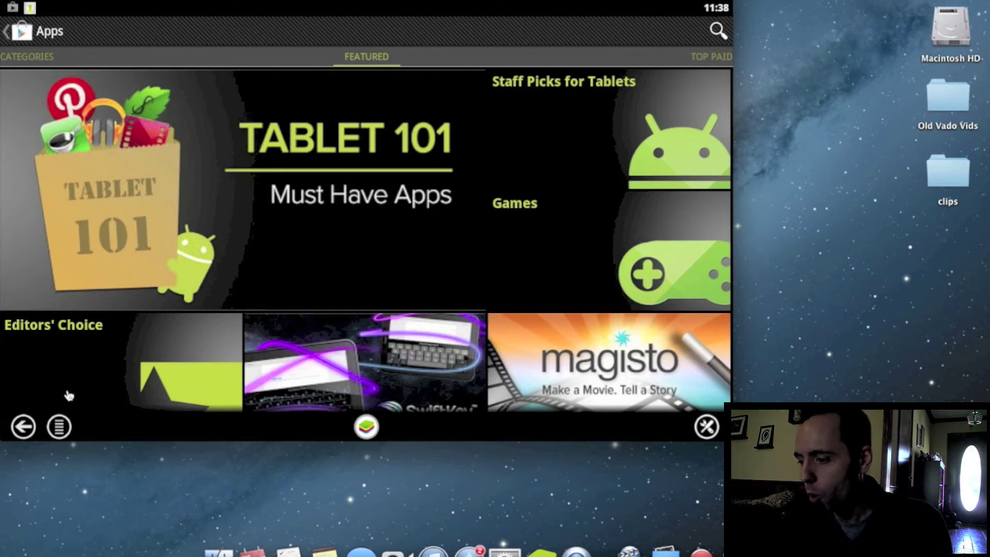
click(22, 427)
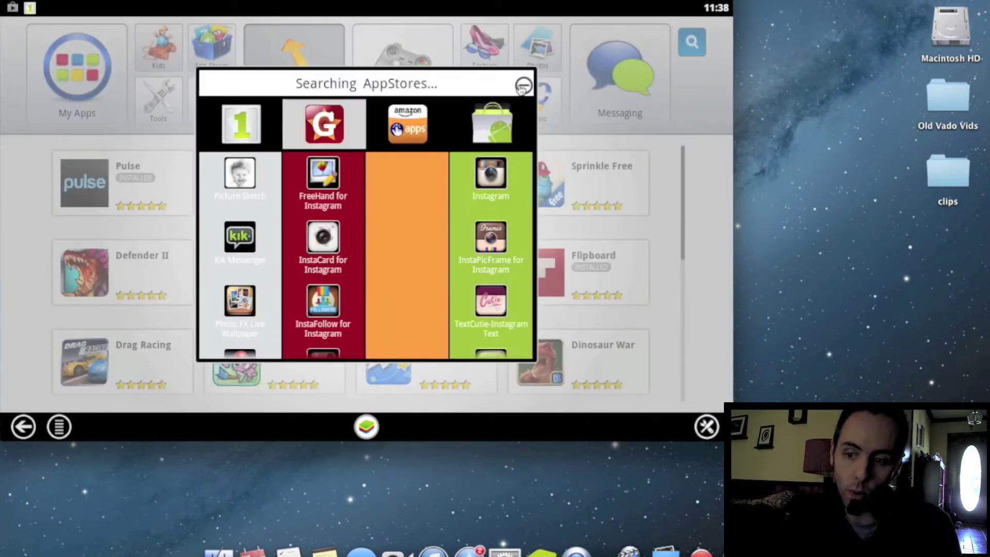
click(523, 86)
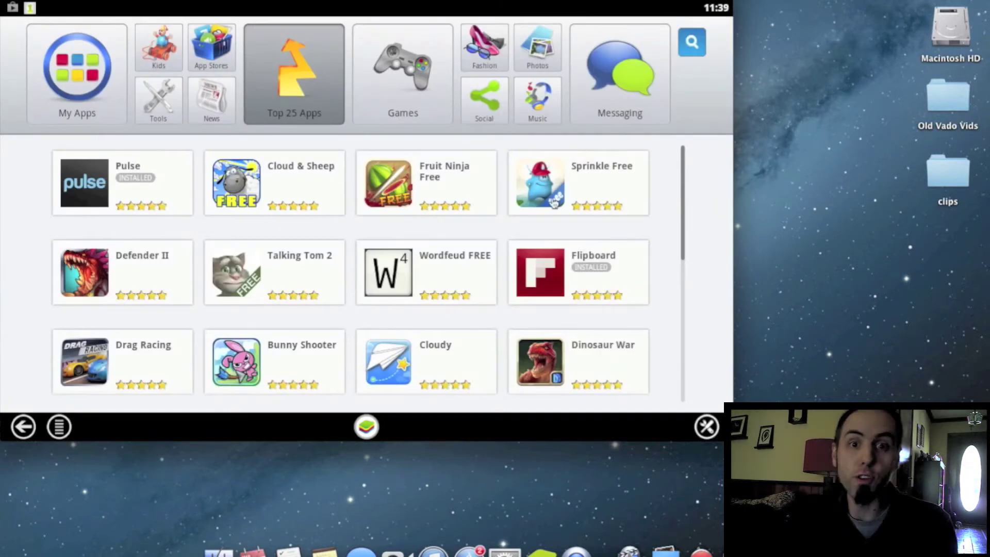
Browse the Messaging, Photos, Music, Social and Fashion app categories
click(621, 83)
click(536, 49)
click(522, 103)
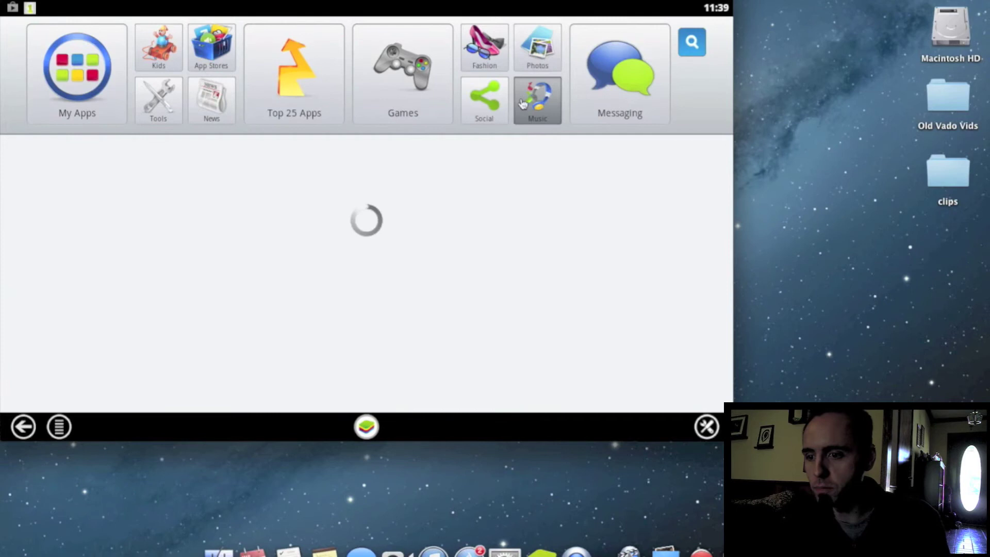
click(485, 97)
click(485, 49)
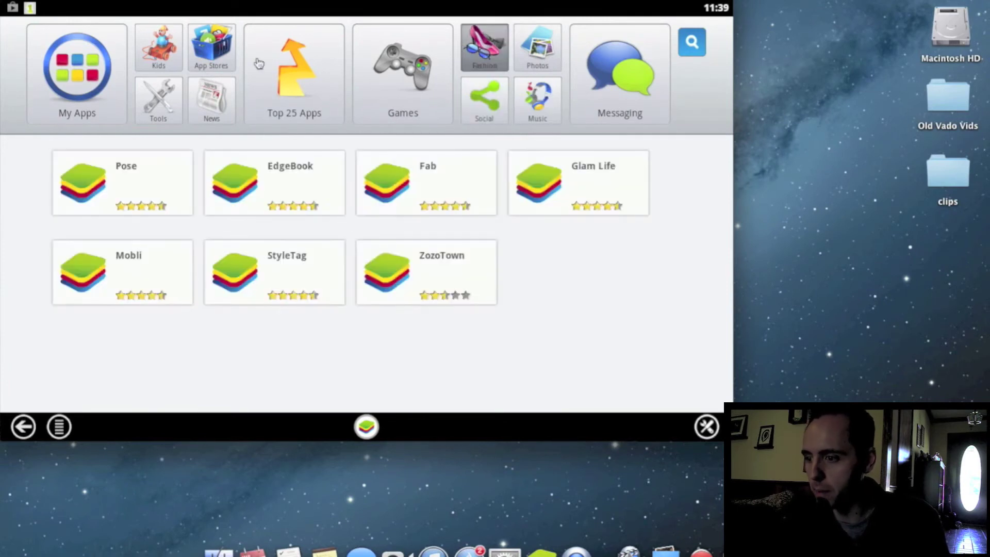
Show the installed apps and launch Instagram
click(86, 84)
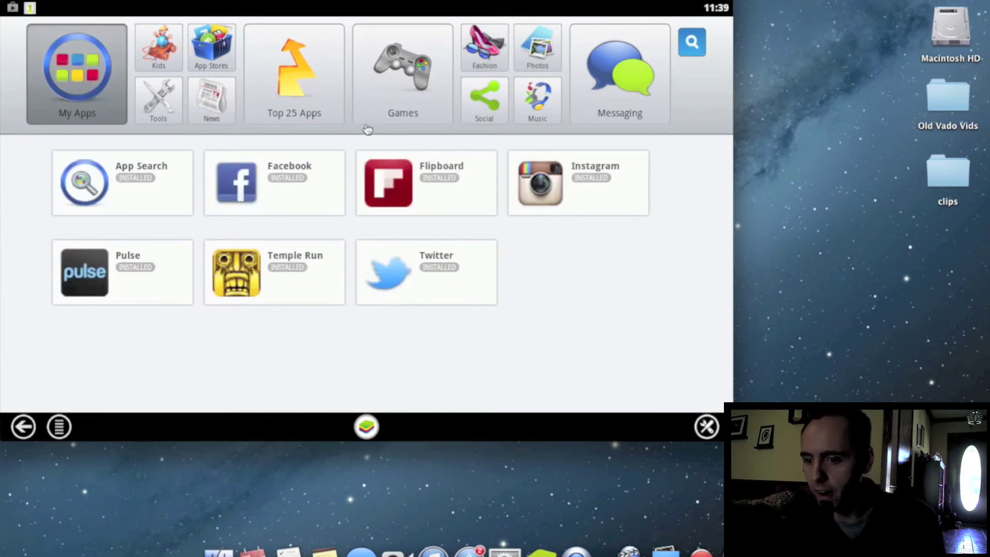
click(550, 187)
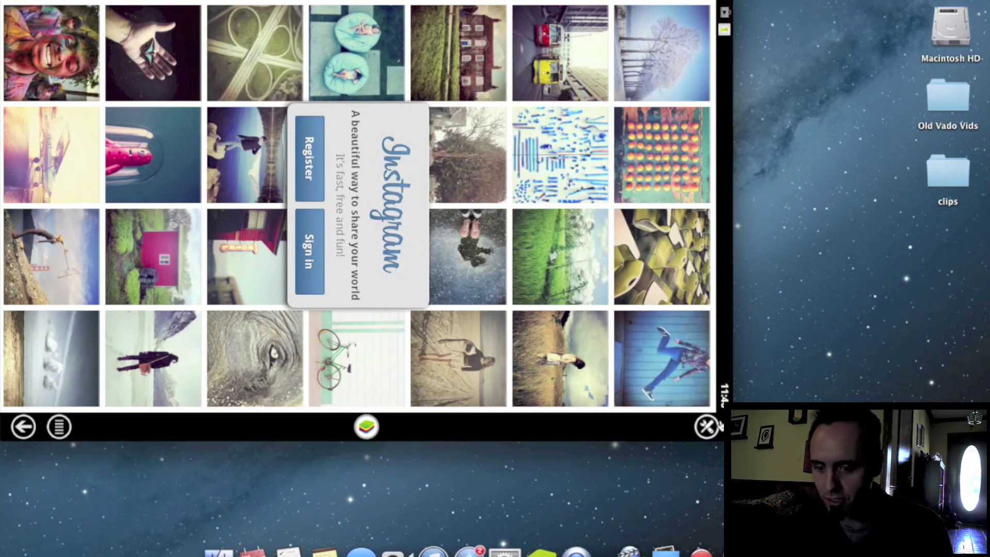
View the emulator's settings list, then go back through Instagram to the installed apps
click(707, 427)
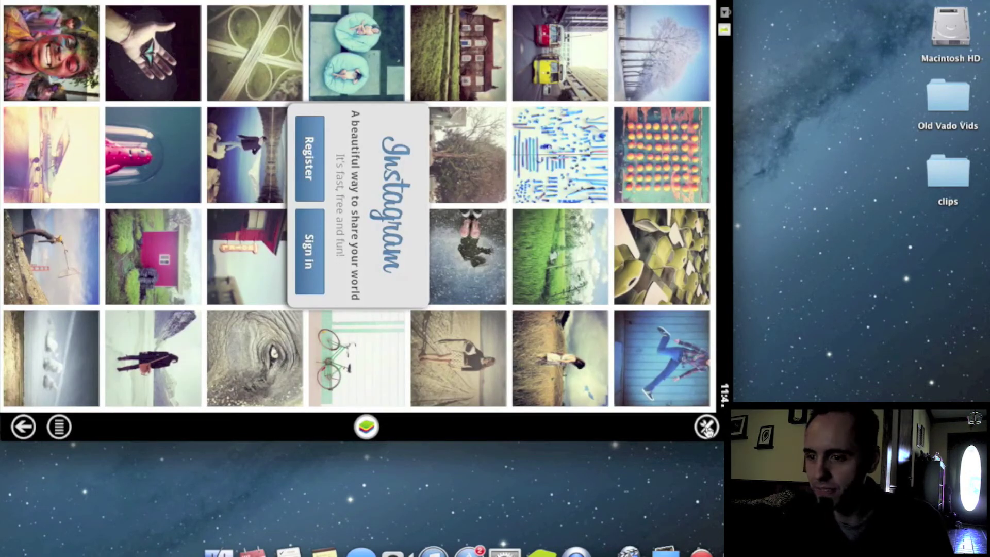
click(707, 428)
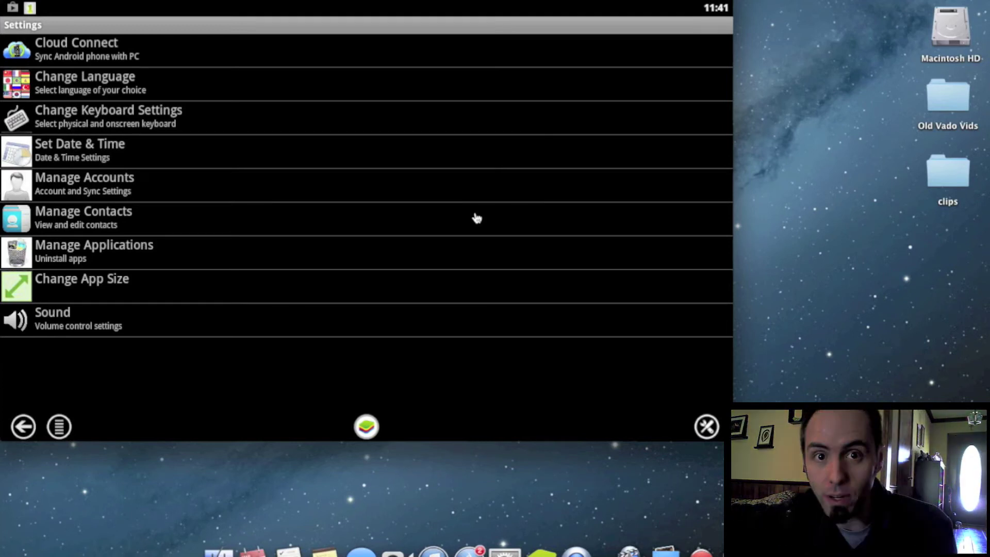
click(23, 426)
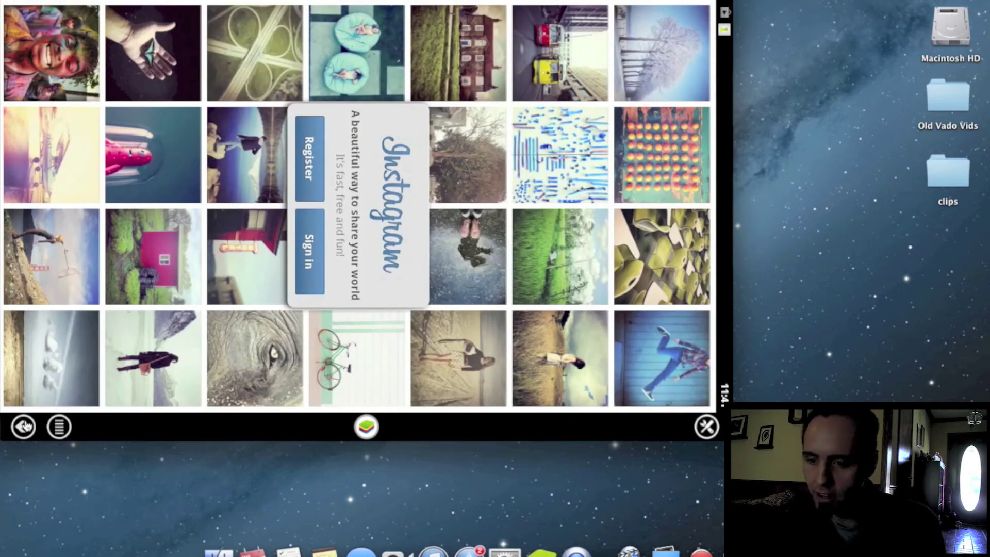
click(23, 427)
Launch Flipboard, flip past the cover to its contents page, and return to the installed apps
click(401, 173)
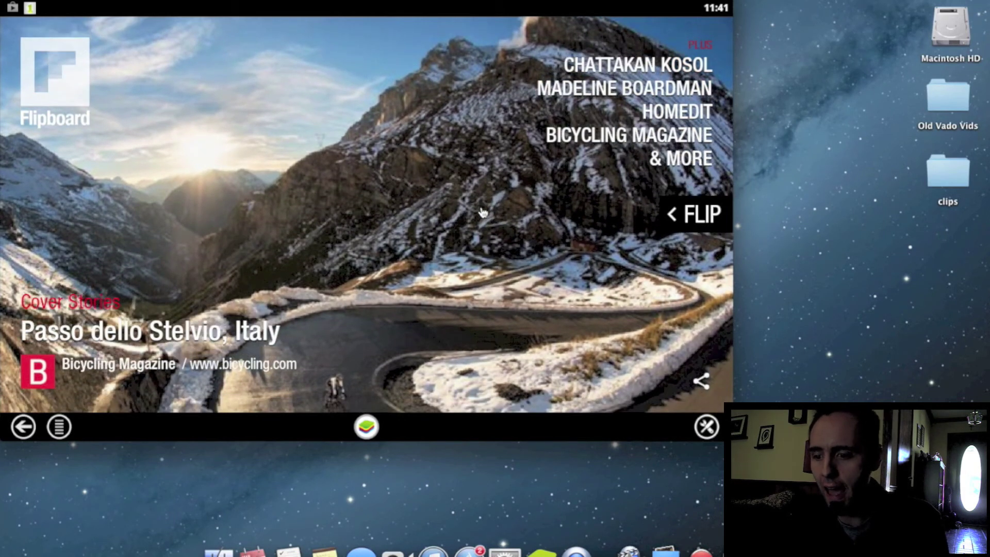
click(483, 211)
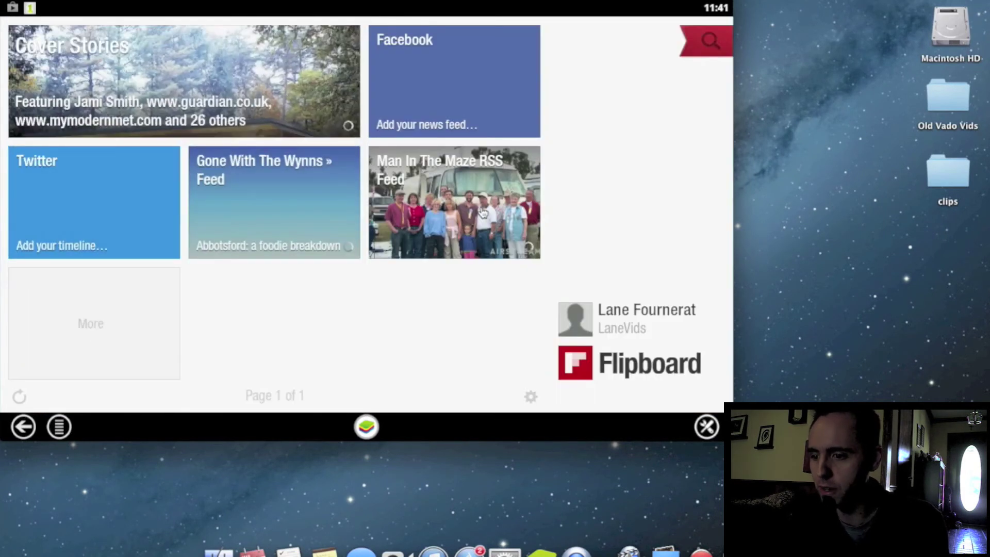
click(298, 296)
click(31, 426)
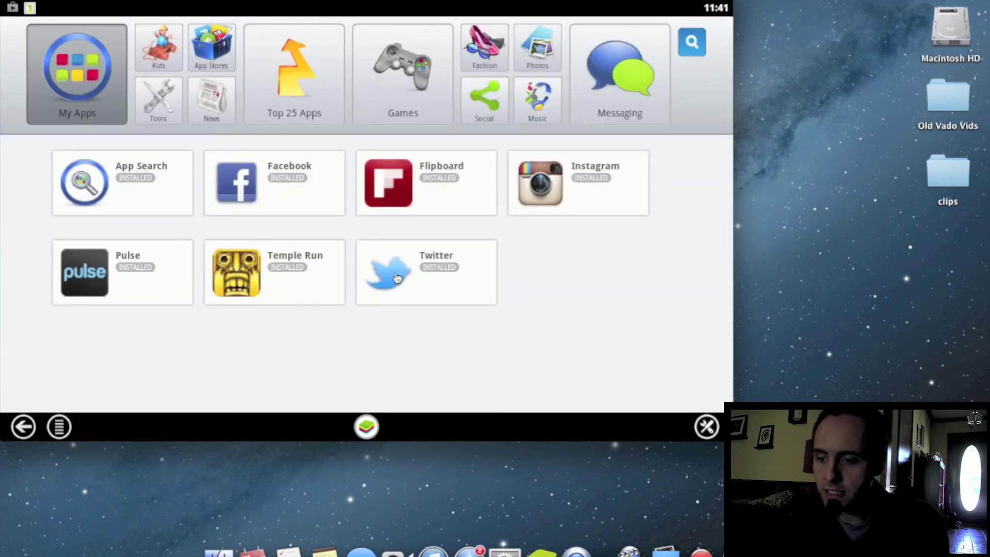
Launch Twitter and sign in with the account's username and password
click(397, 278)
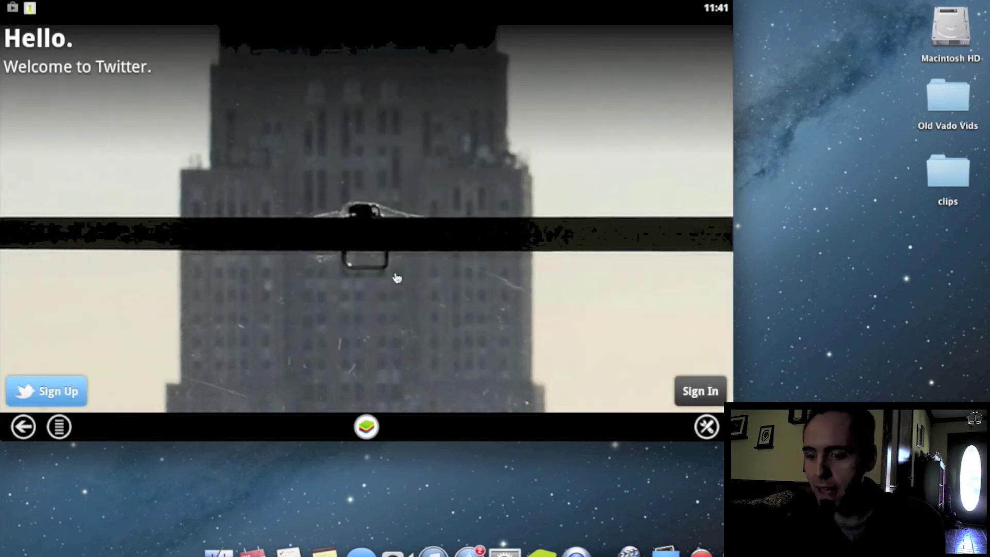
click(698, 391)
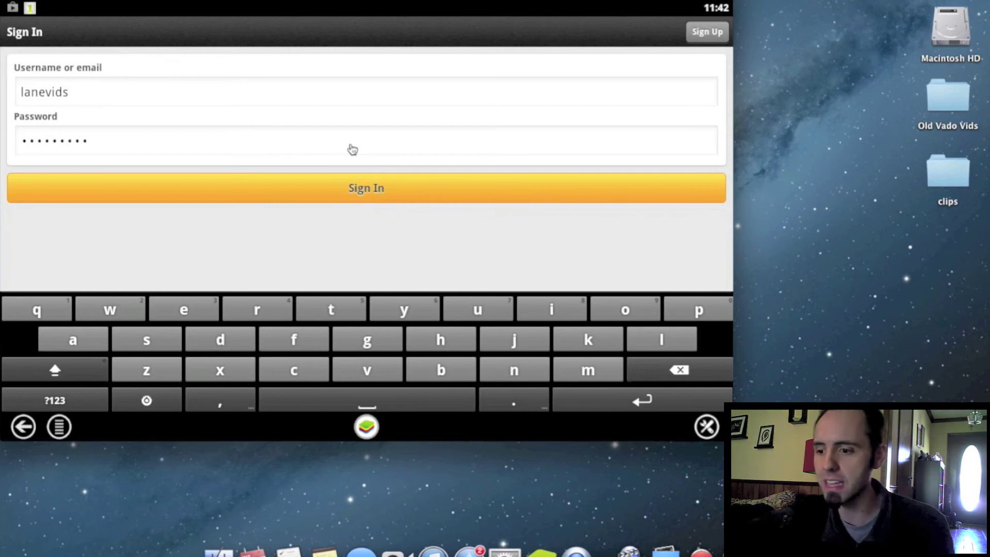
click(342, 188)
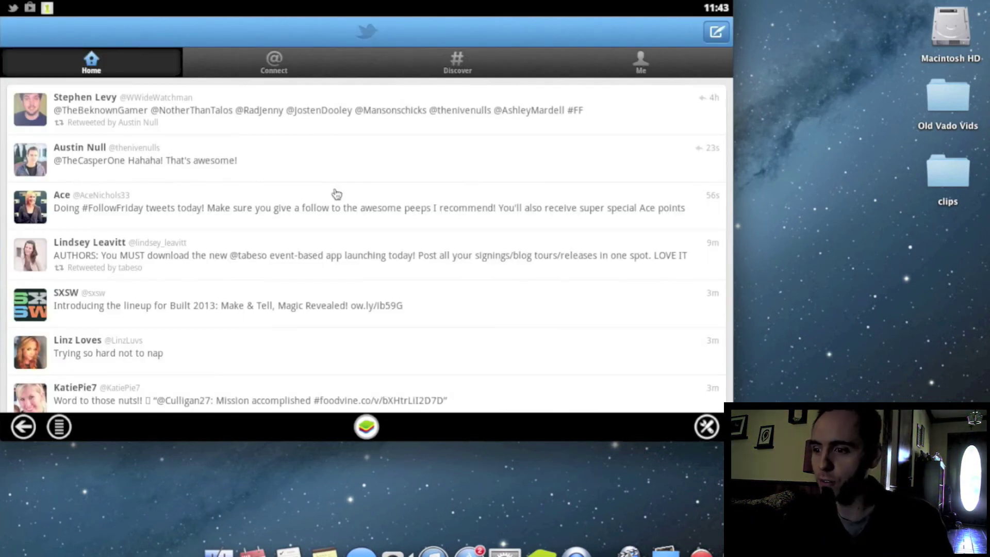
Post the tweet "I'm testing this from my computer using the Android software! Neato Burrito!" and return to the installed apps
click(269, 64)
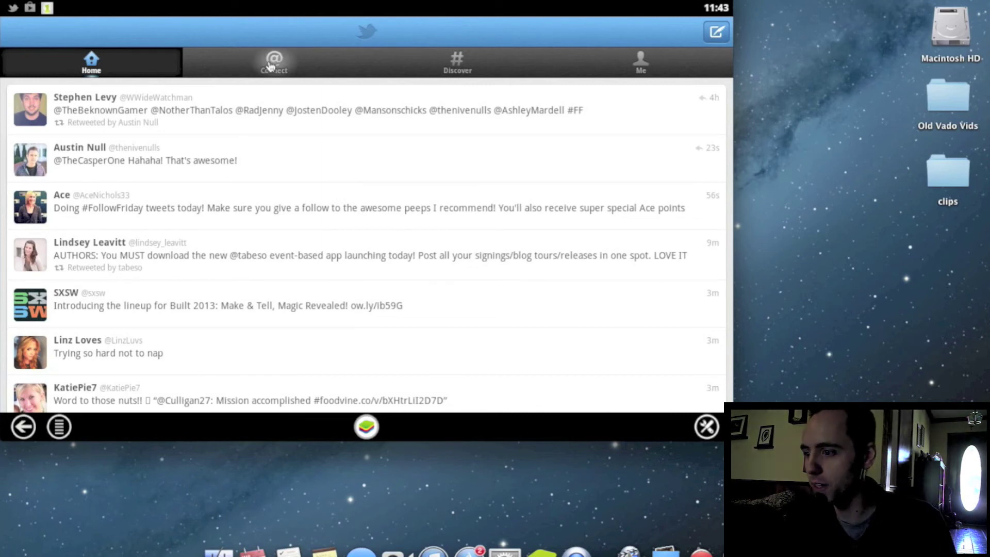
click(720, 36)
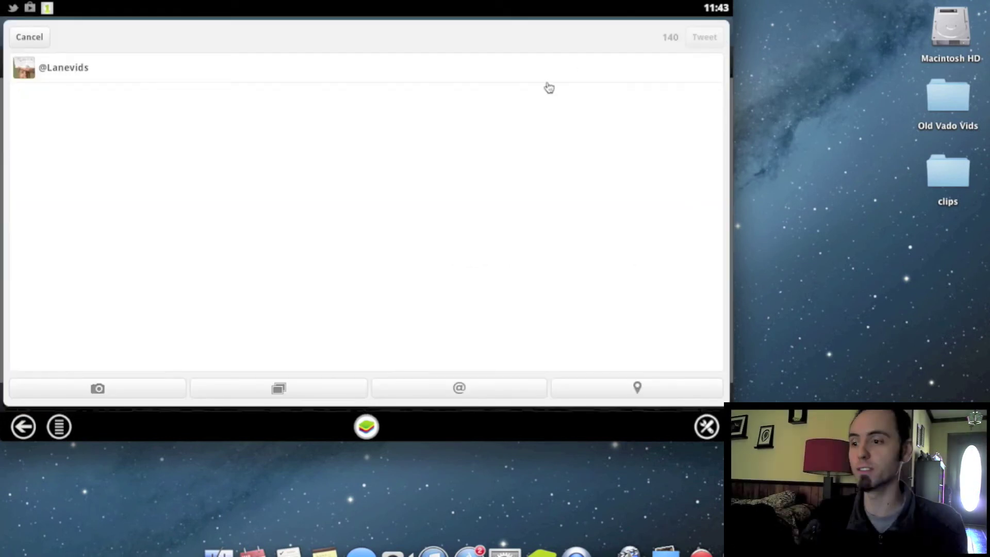
click(273, 190)
text(I'm testing this from my computer usi)
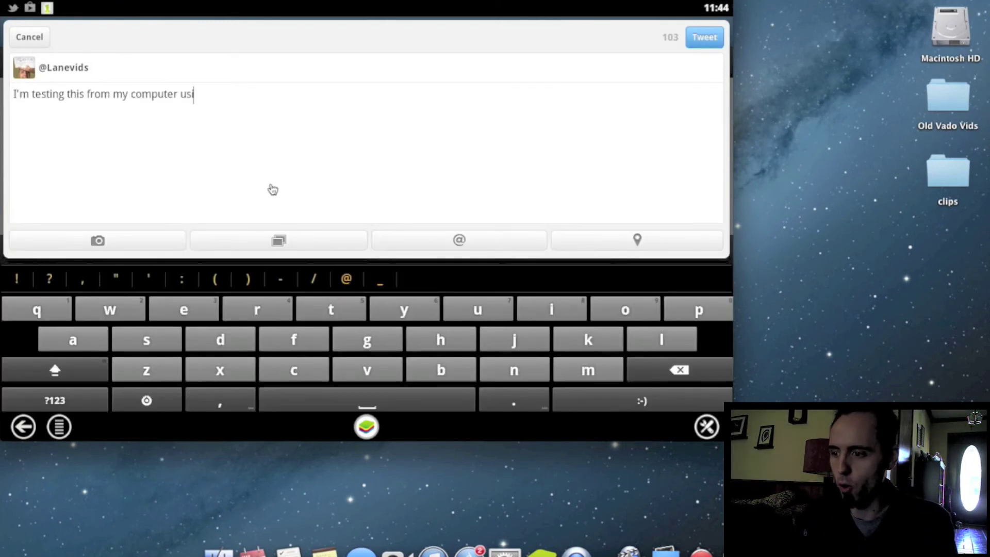
text(ng the Android software! Neato Burrito!)
click(708, 37)
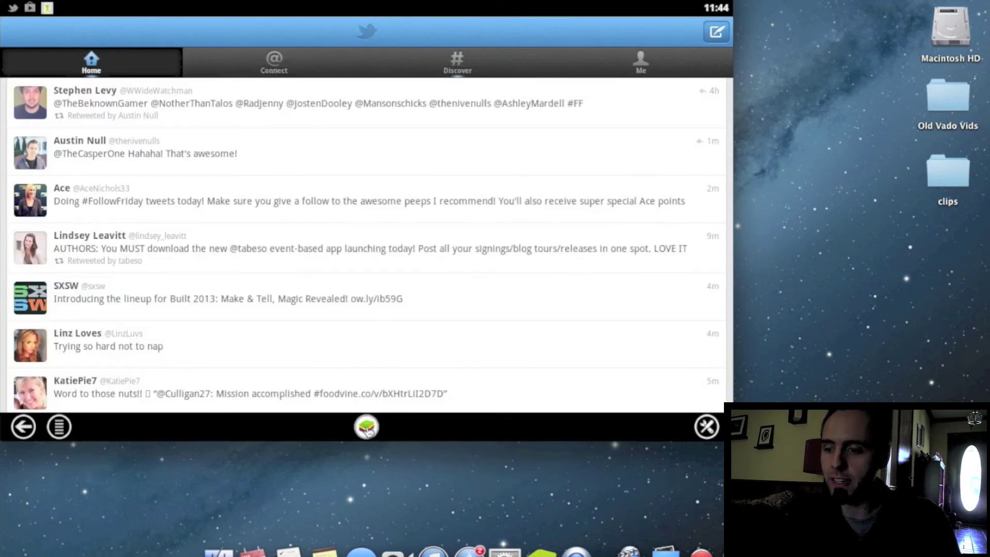
click(367, 428)
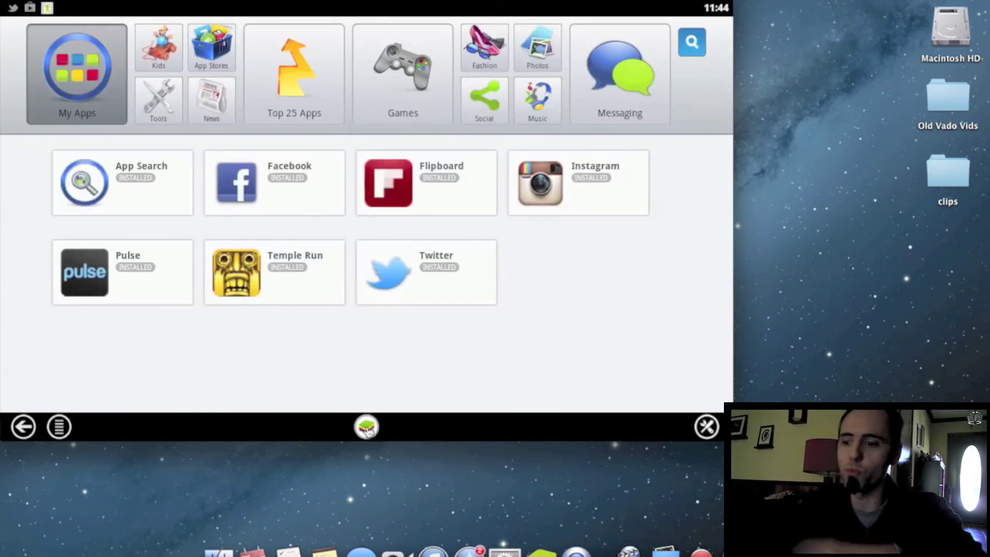